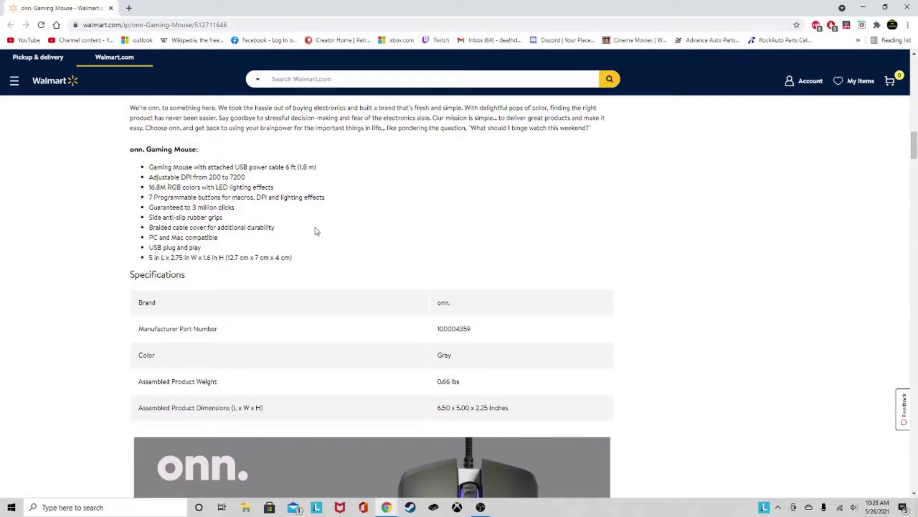
pyautogui.hotkey('alt', 'Home')
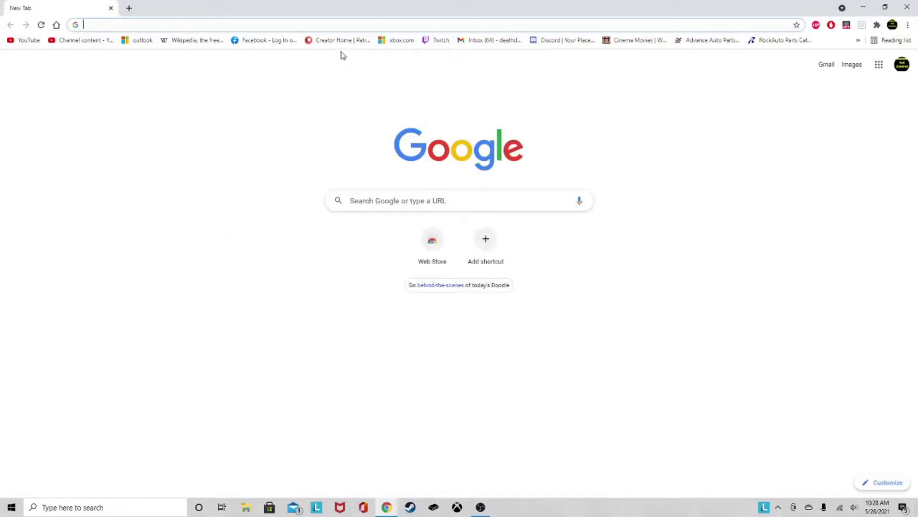
pyautogui.rightClick(323, 25)
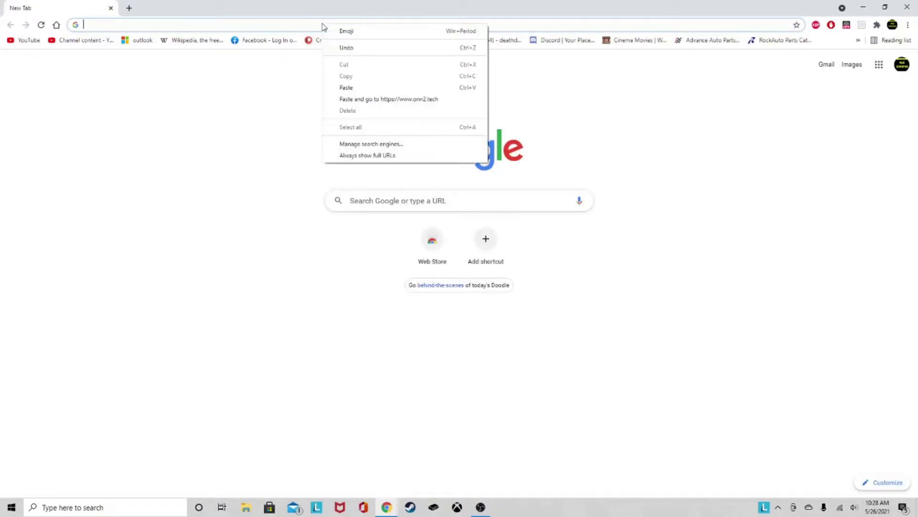
pyautogui.click(381, 98)
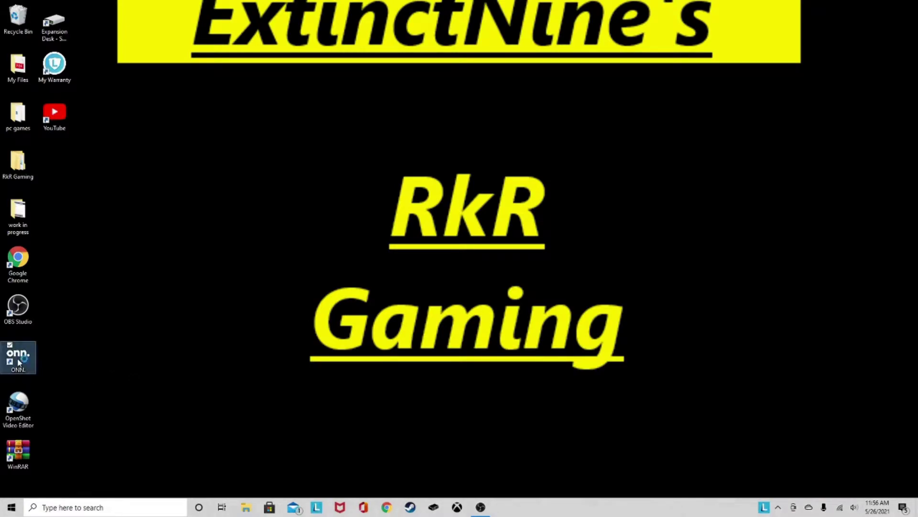
# - Launch onn. from the desktop icon, edit the normal mode profile, and show its mouse page
pyautogui.doubleClick(18, 358)
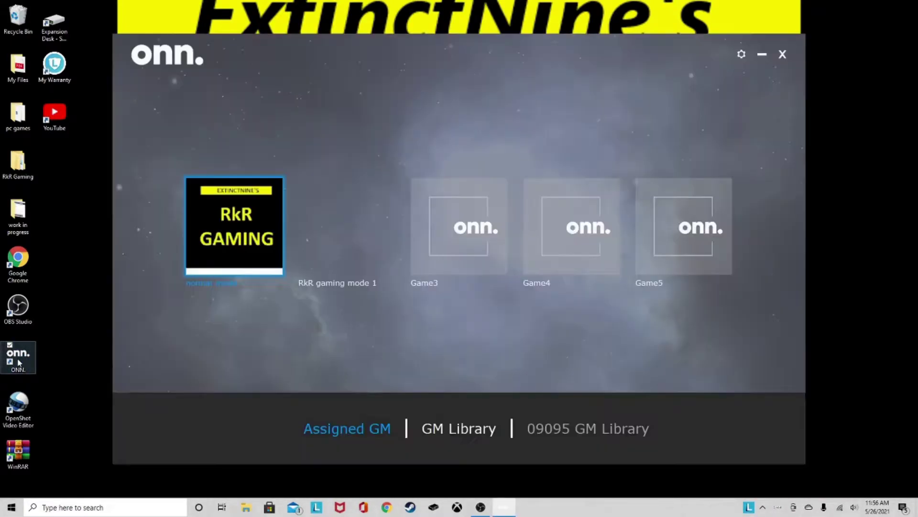
pyautogui.moveTo(235, 226)
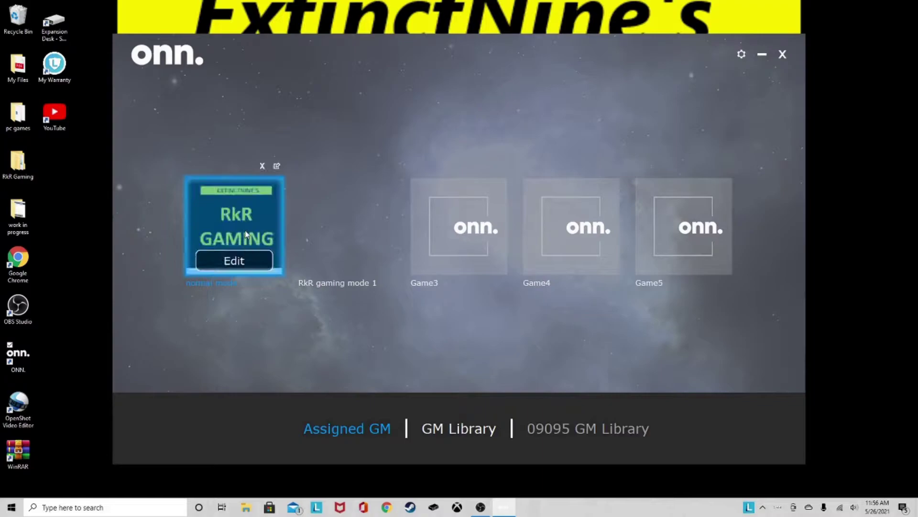
pyautogui.click(247, 258)
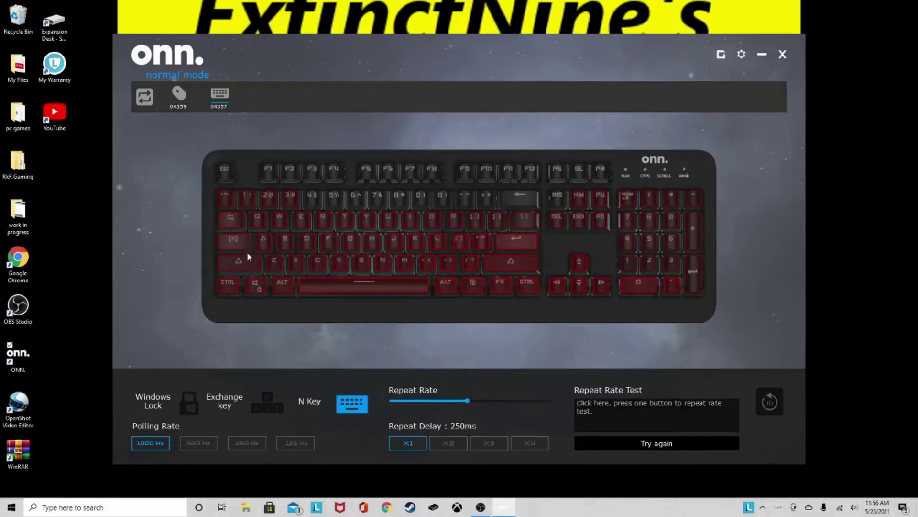
pyautogui.click(180, 93)
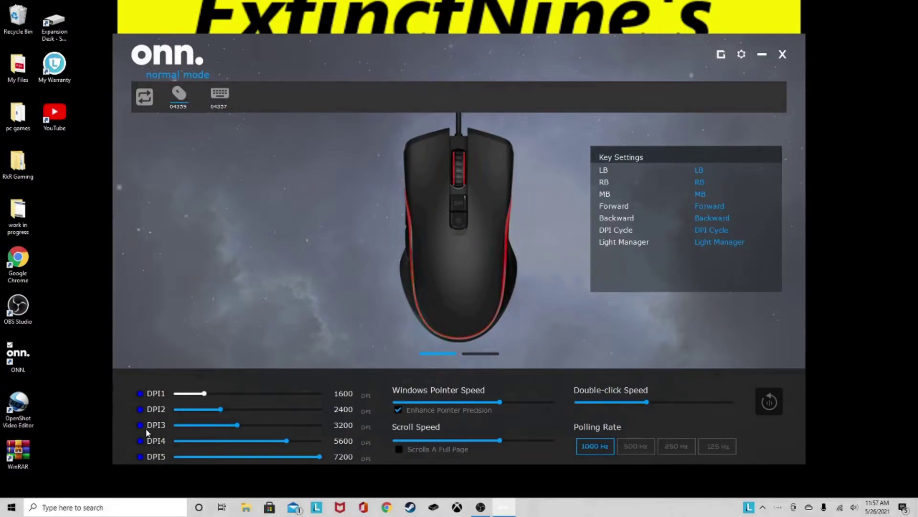
# - Tick Enhance Pointer Precision under Windows Pointer Speed
pyautogui.click(398, 410)
pyautogui.moveTo(334, 131); pyautogui.dragTo(589, 363)
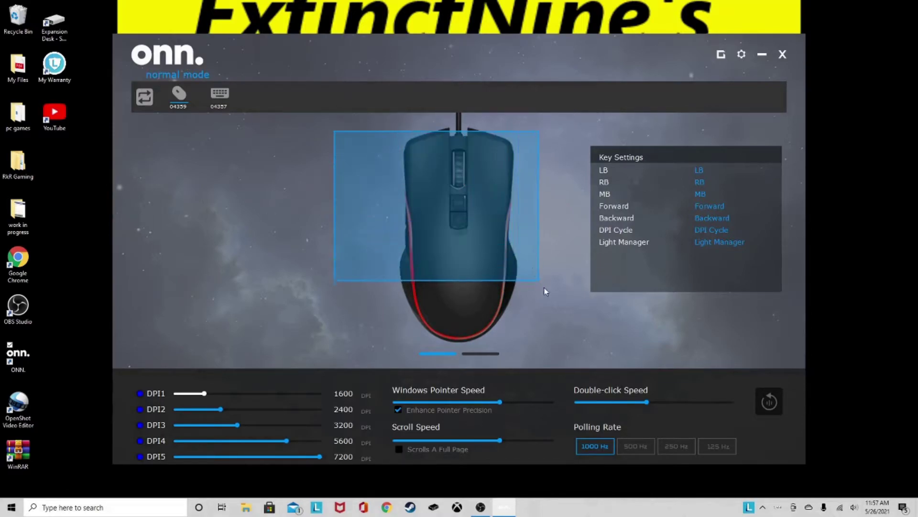
pyautogui.click(587, 359)
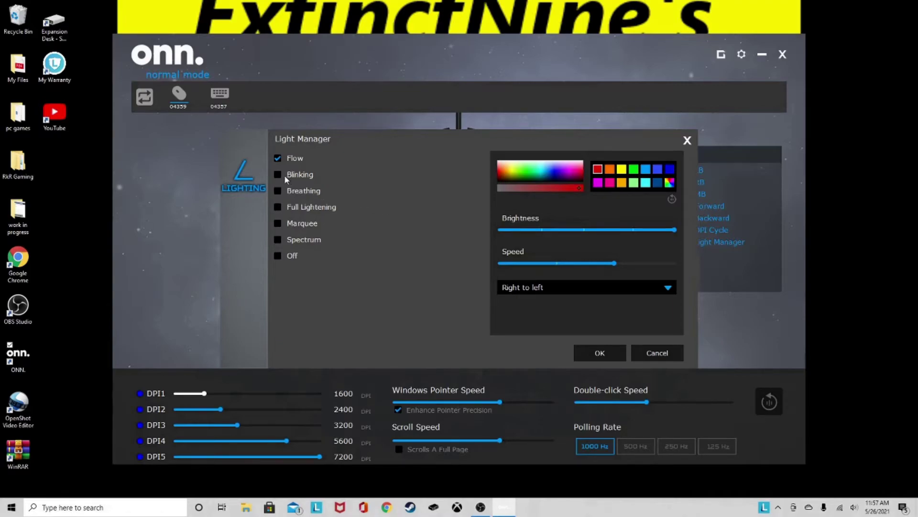
pyautogui.click(600, 353)
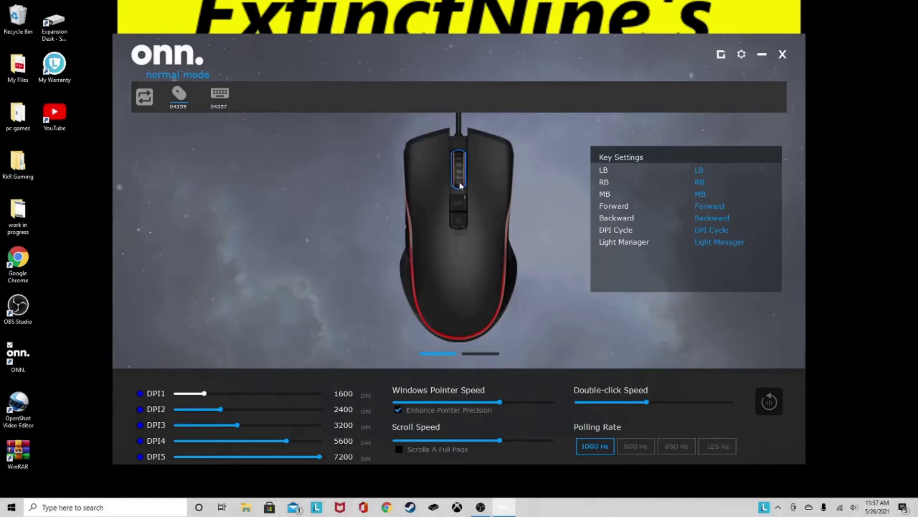
pyautogui.click(415, 175)
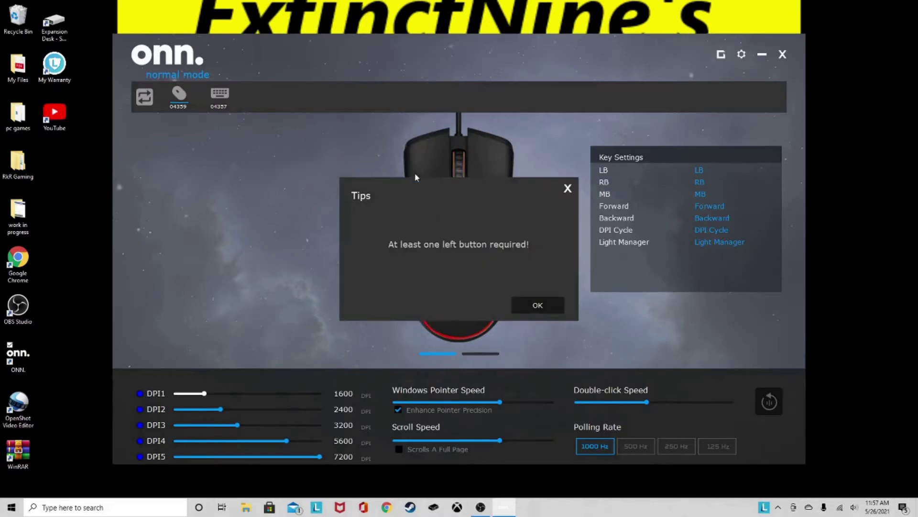
pyautogui.click(541, 309)
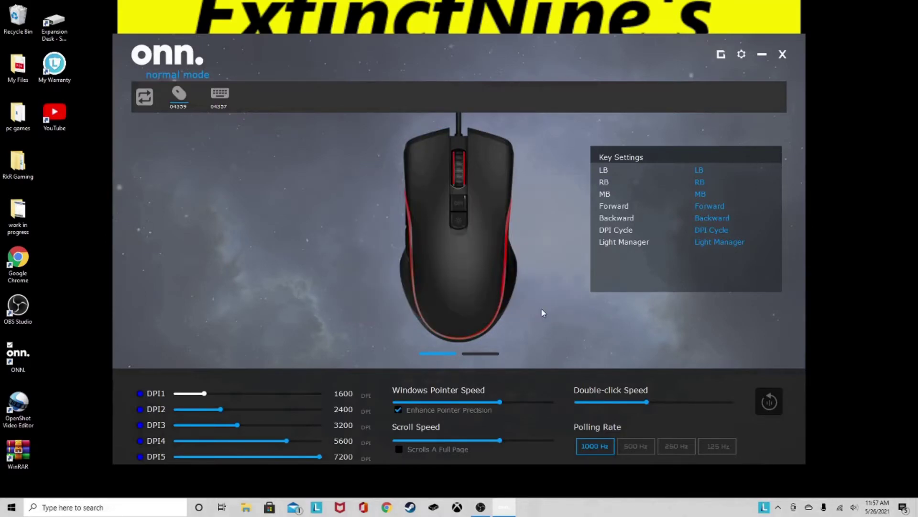
pyautogui.click(462, 206)
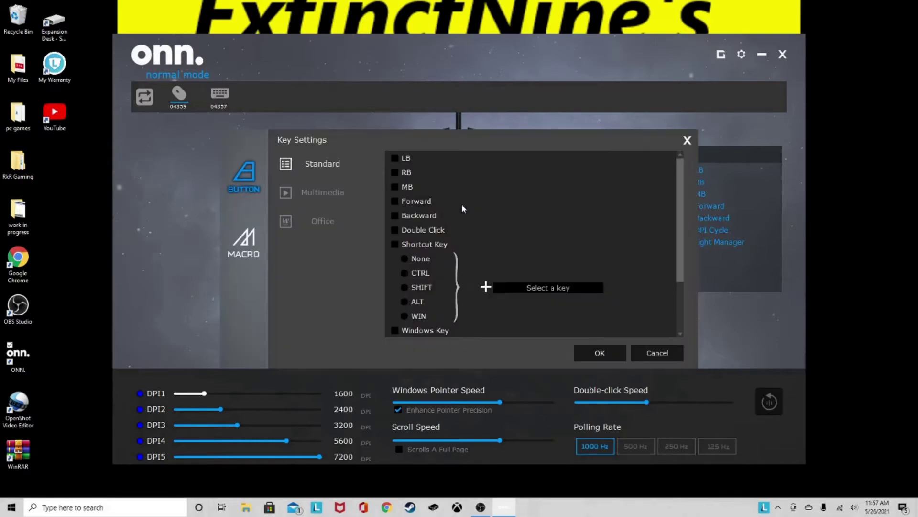
pyautogui.click(308, 194)
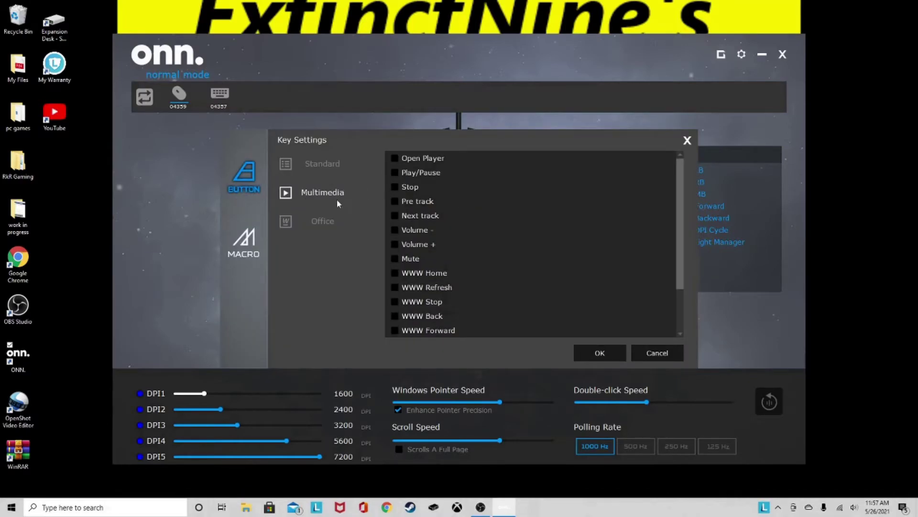
pyautogui.click(324, 225)
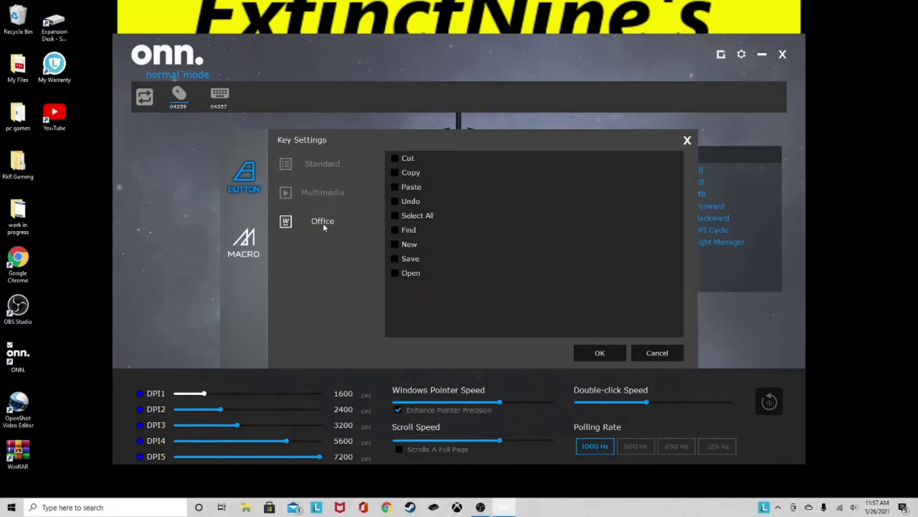
pyautogui.click(248, 250)
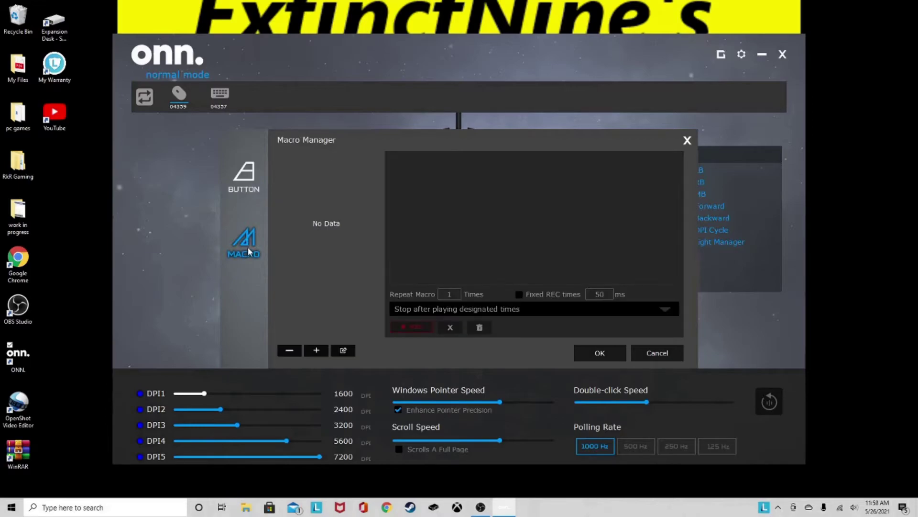
pyautogui.click(657, 352)
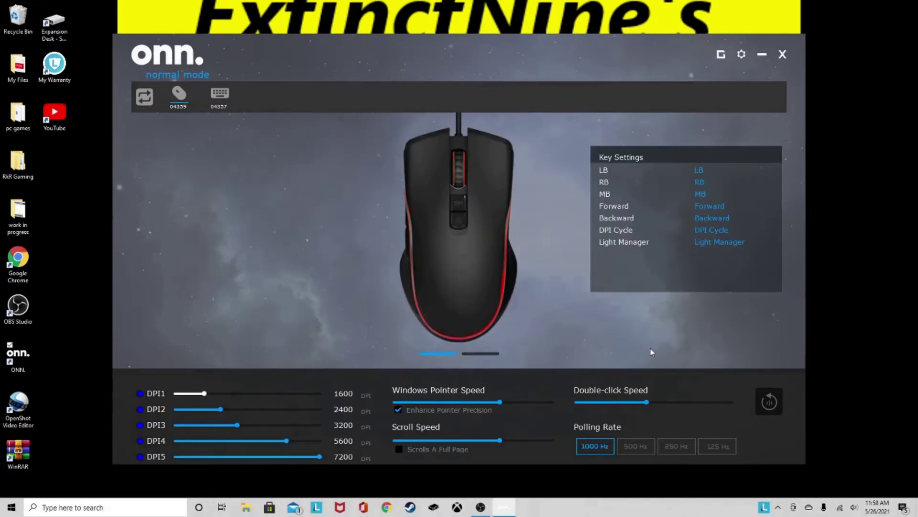
pyautogui.click(484, 352)
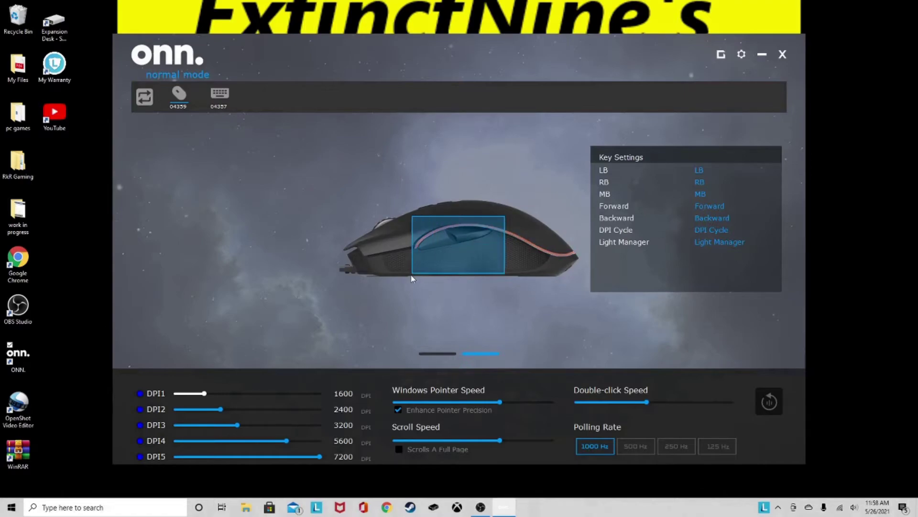
pyautogui.click(445, 243)
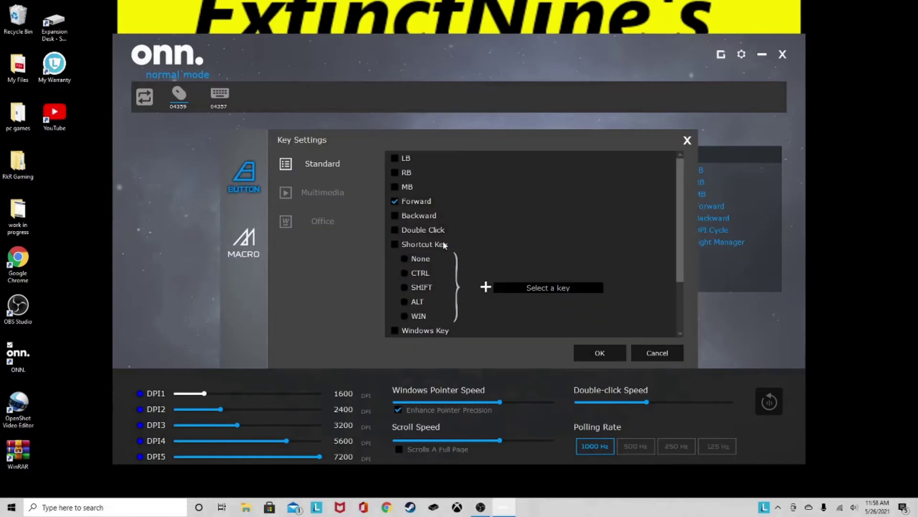
pyautogui.click(666, 359)
pyautogui.click(470, 233)
pyautogui.click(641, 358)
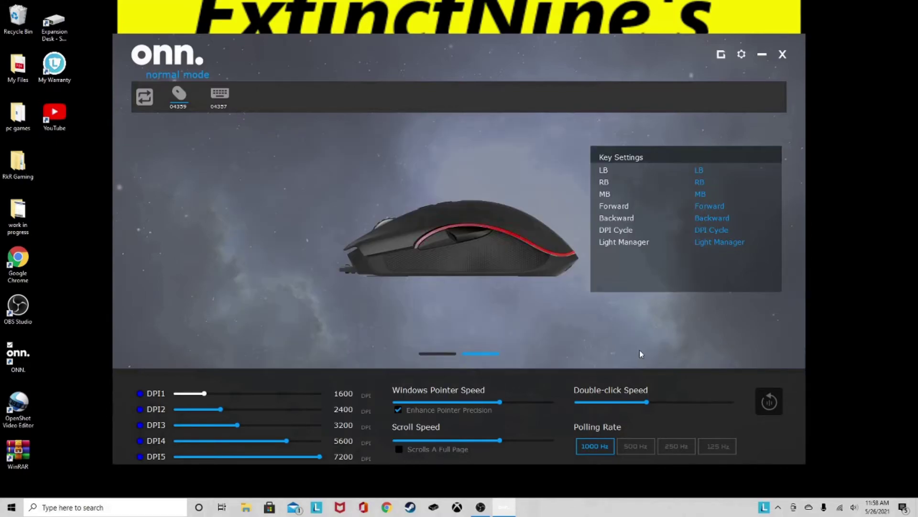
# - Return the mouse carousel to the top view and reset it to defaults, confirming with OK
pyautogui.click(448, 354)
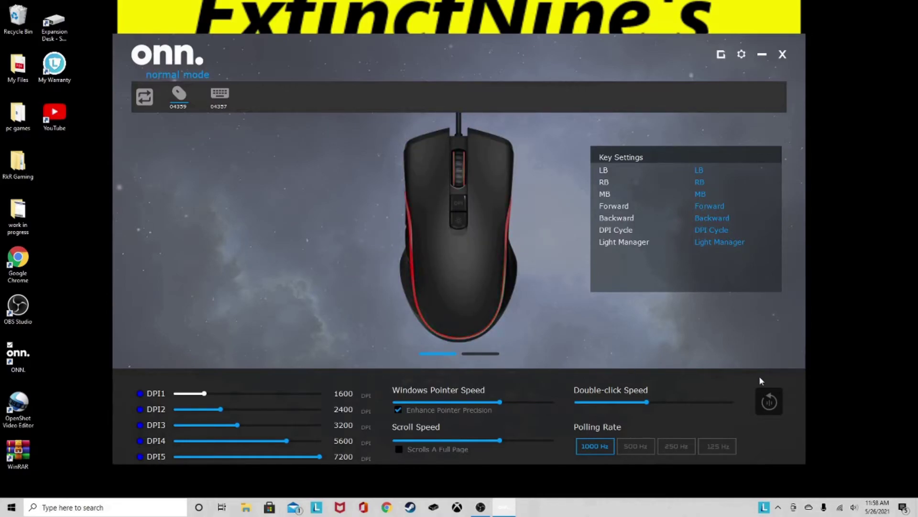
pyautogui.click(769, 403)
pyautogui.click(479, 304)
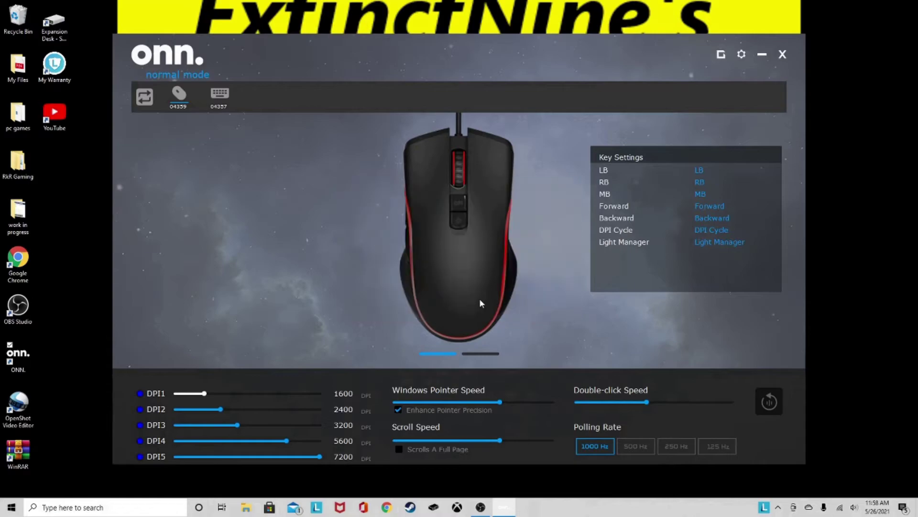